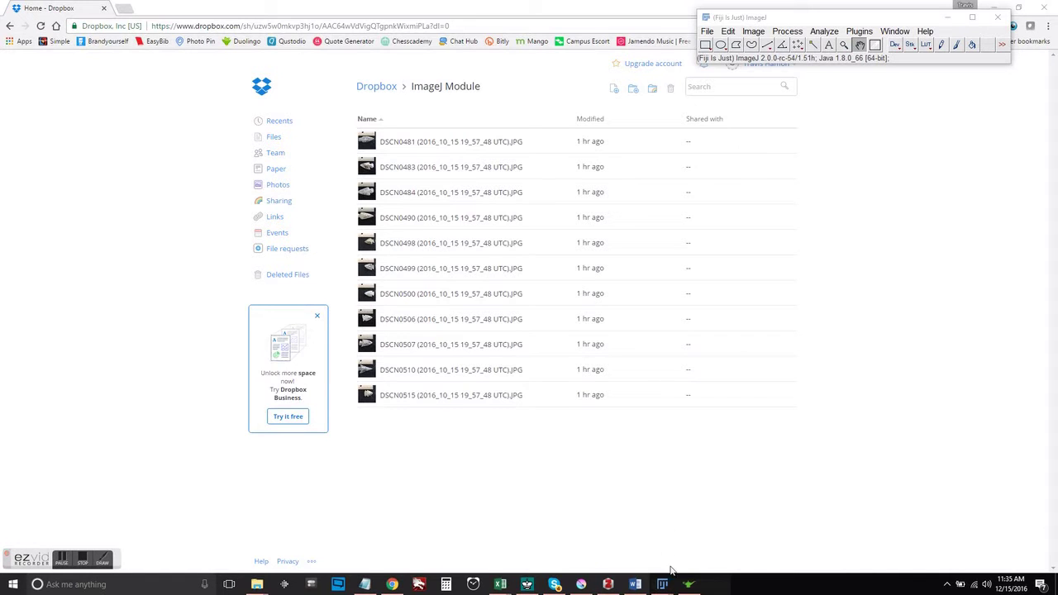
- Bring up the DSCN0481 outline and its Summary table (Total Area 8.675), moving the table aside
mouse_move(663, 587)
left_click(919, 524)
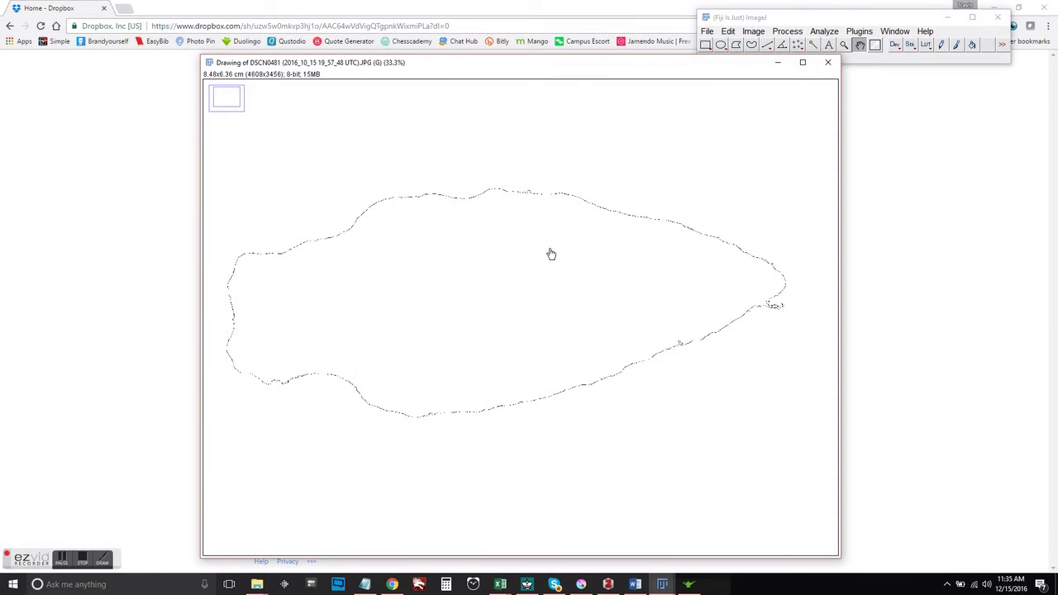
mouse_move(663, 584)
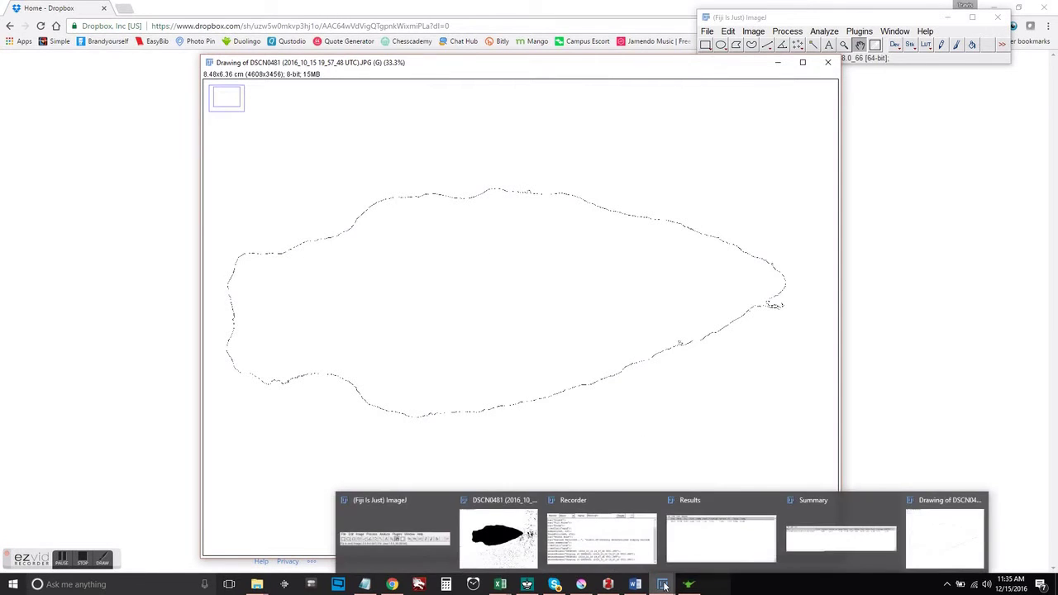
left_click(823, 503)
mouse_move(459, 68)
left_mouse_down()
mouse_move(716, 125)
mouse_move(718, 139)
left_mouse_up()
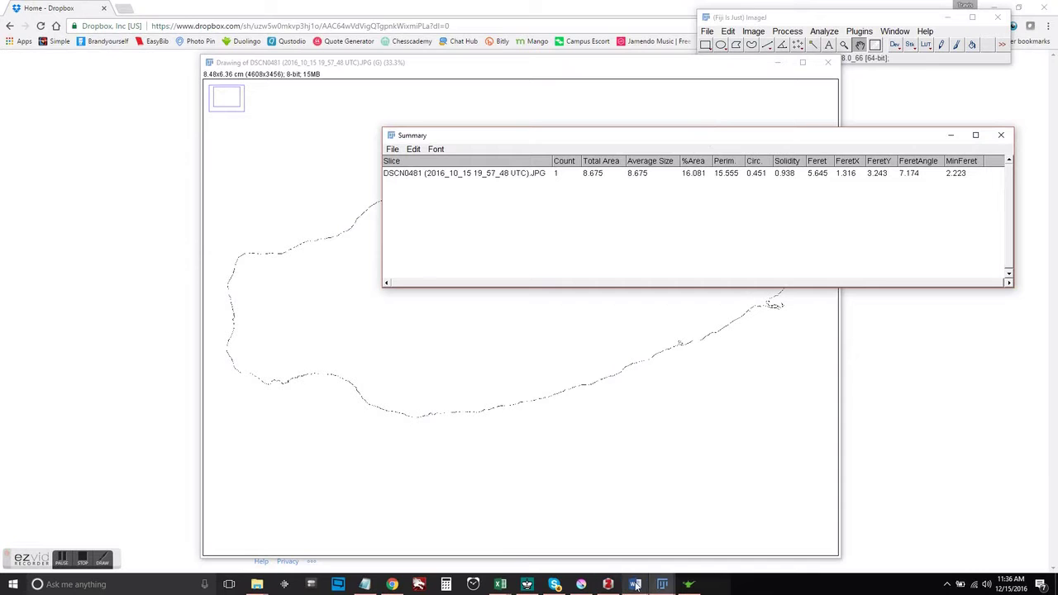
- Copy the Recorder's macro lines from run("8-bit") through the Analyze Particles command
mouse_move(662, 584)
left_click(614, 506)
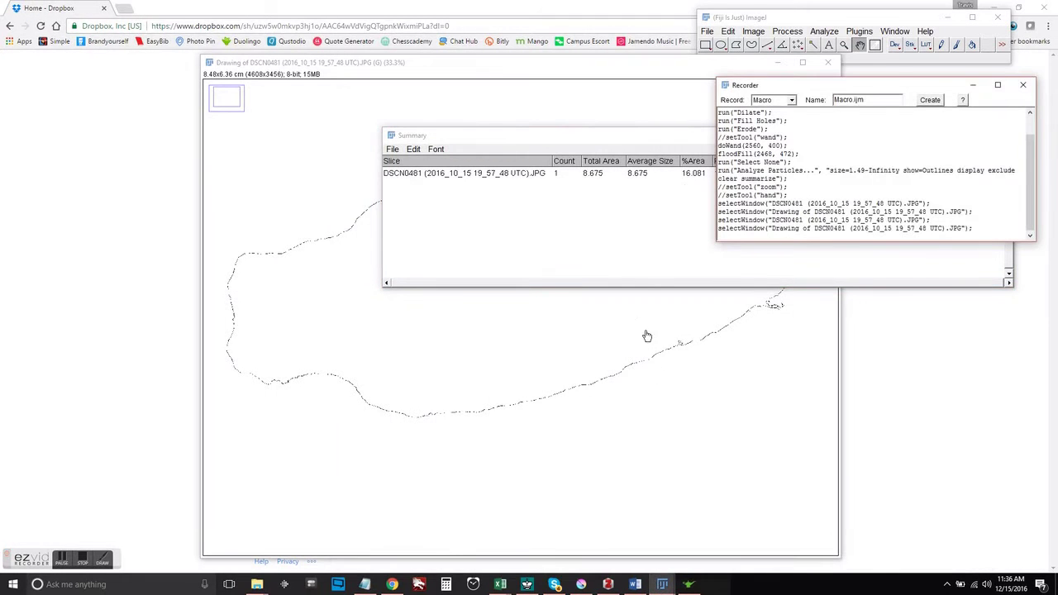
scroll(919, 150, "up", 1)
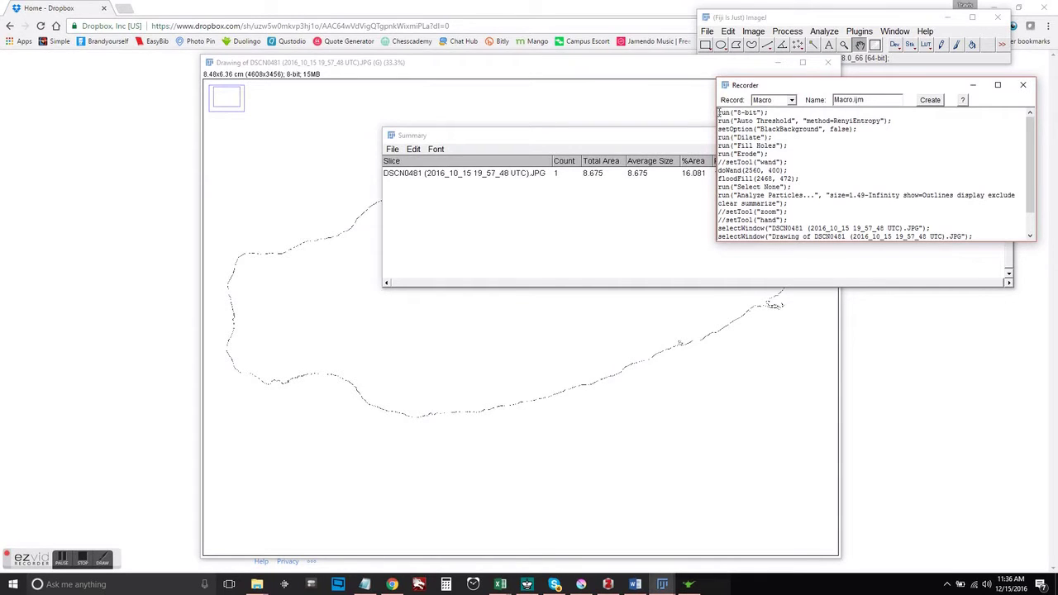
left_click_drag(719, 113, 818, 200)
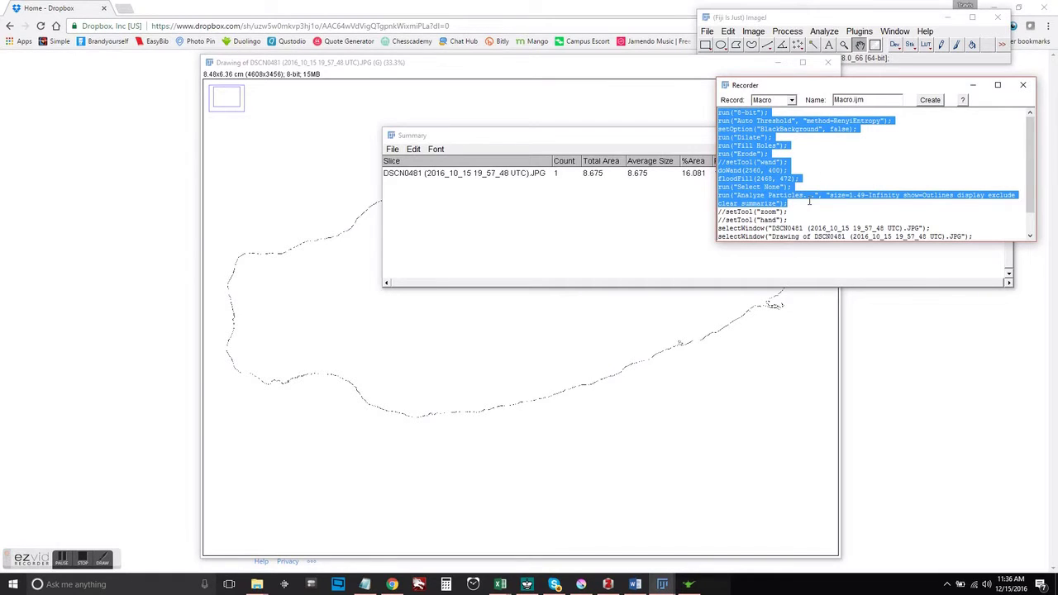
right_click(767, 165)
left_click(781, 201)
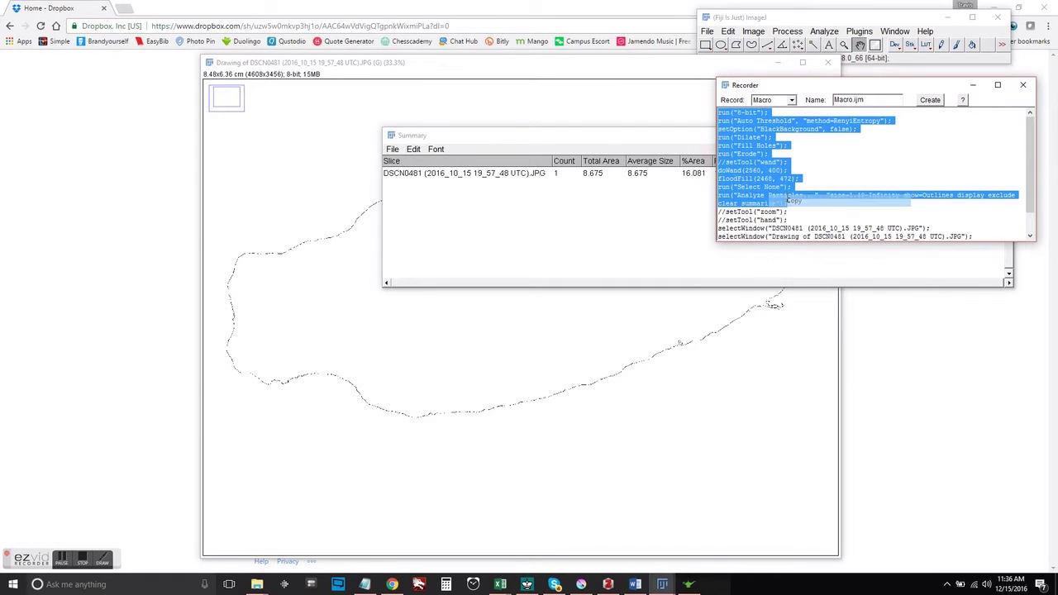
left_click(824, 32)
- Replace the existing code in Process > Batch > Macro with the copied Recorder lines
left_click(787, 32)
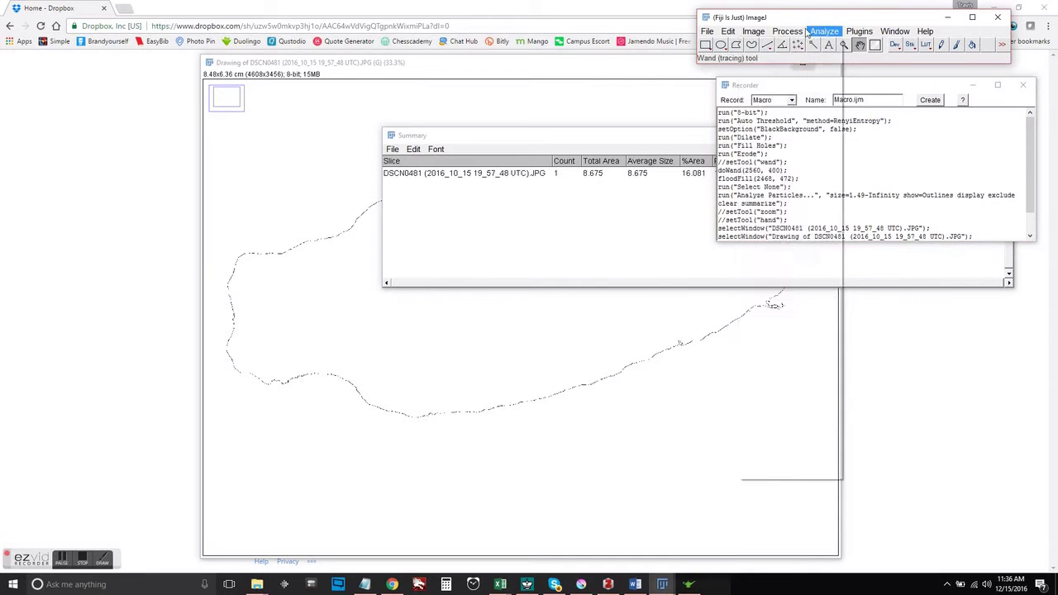
mouse_move(728, 208)
left_click(616, 237)
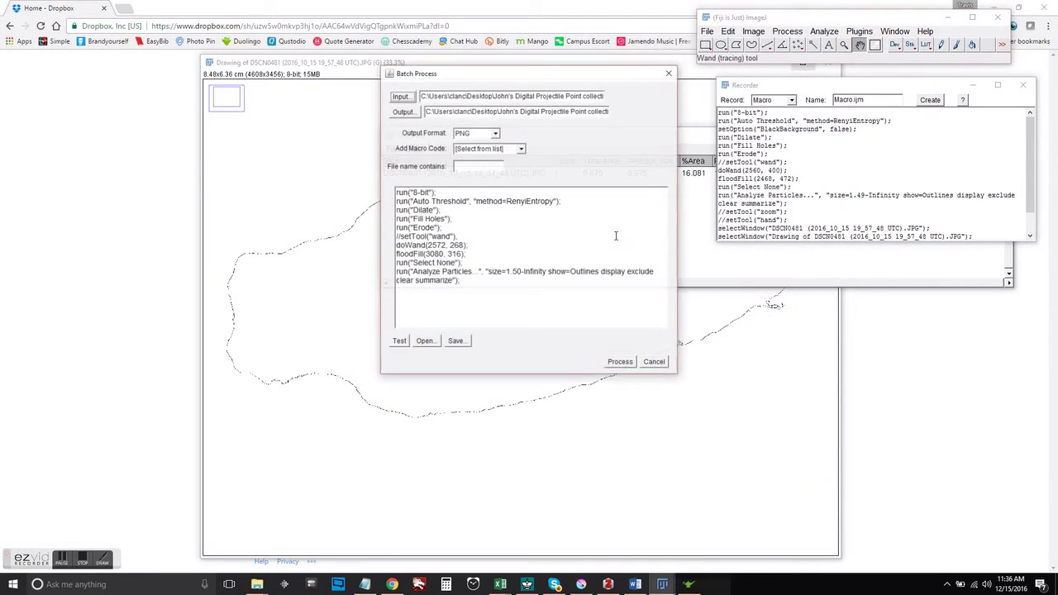
left_click_drag(446, 282, 395, 192)
right_click(423, 217)
left_click(453, 264)
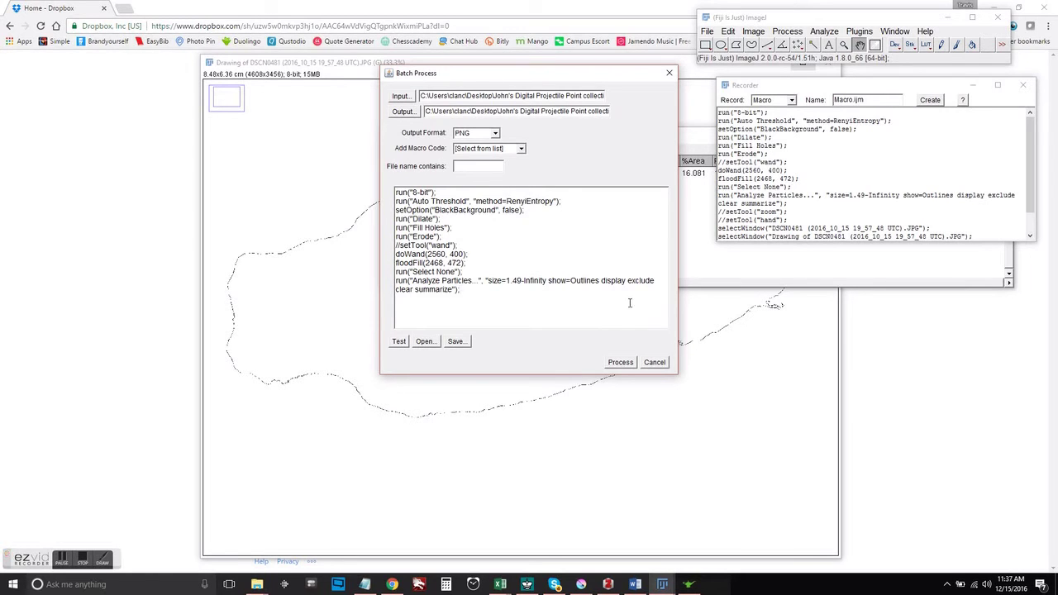
- Run the batch and enlarge the Summary table to show rows DSCN0481 through DSCN0515
left_click(620, 364)
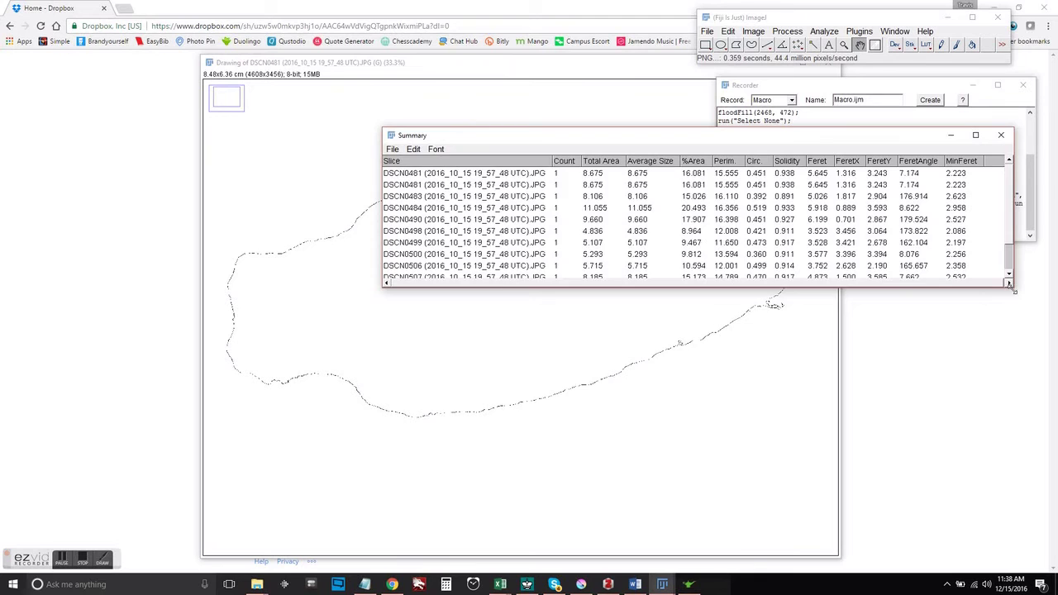
left_click_drag(1010, 284, 1012, 358)
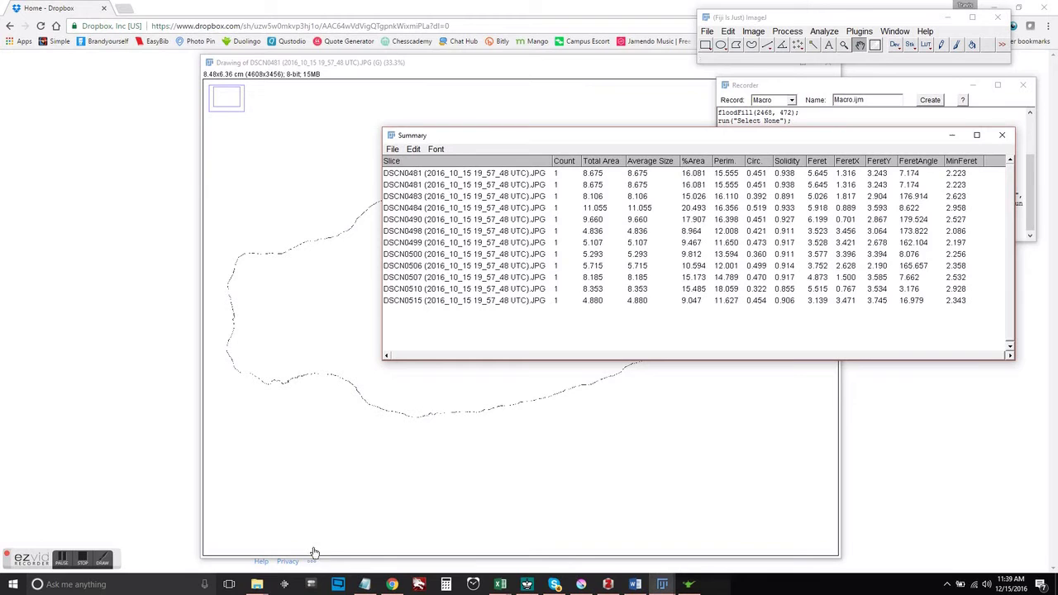
- Open the DSCN0481 outline PNG from the collection's test folder in File Explorer
mouse_move(261, 589)
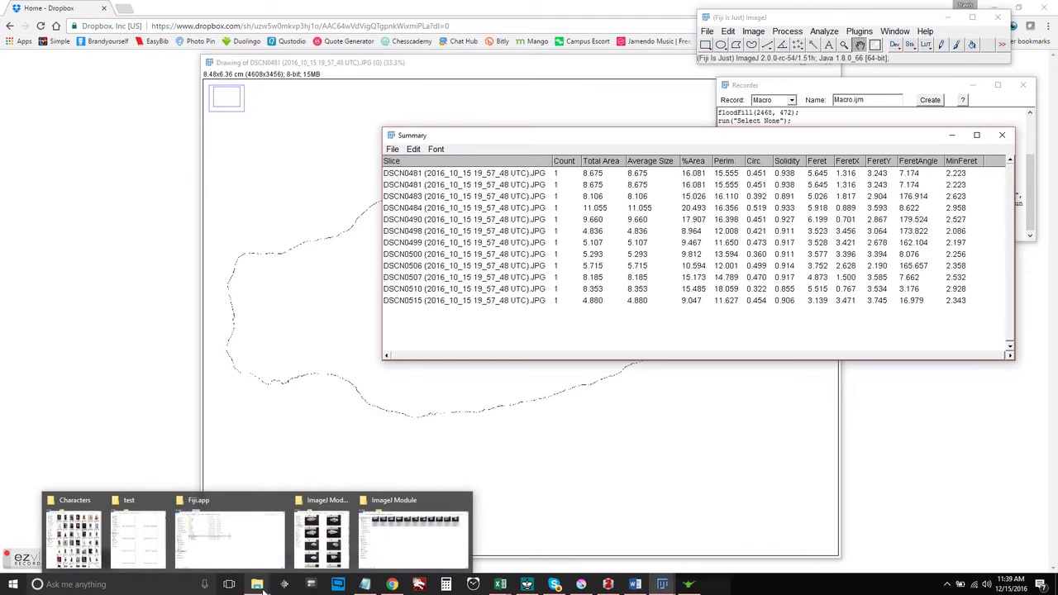
left_click(397, 560)
left_click_drag(310, 202, 567, 130)
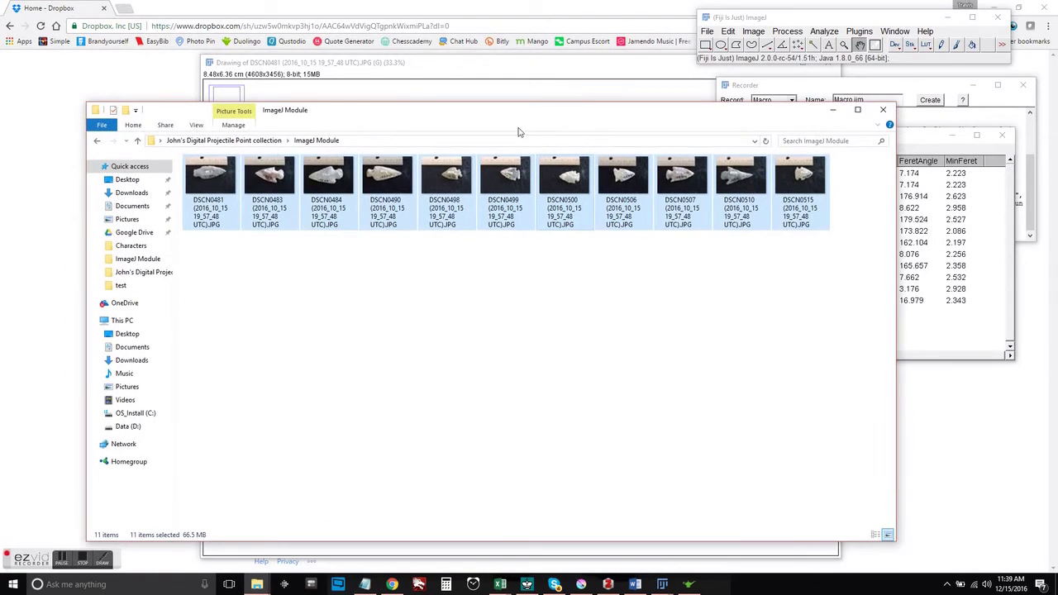
left_click(279, 145)
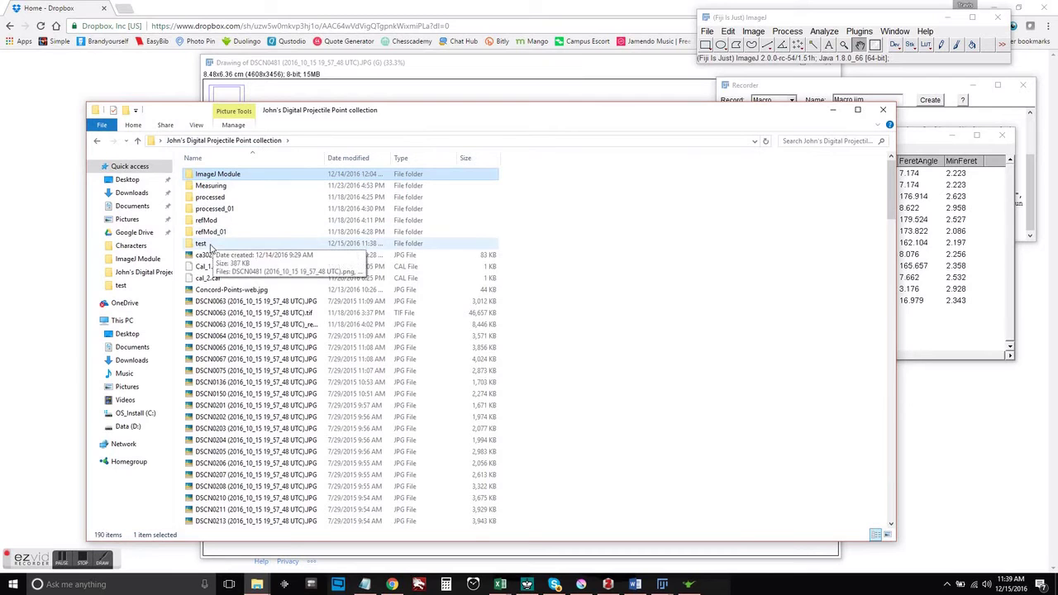
double_click(207, 244)
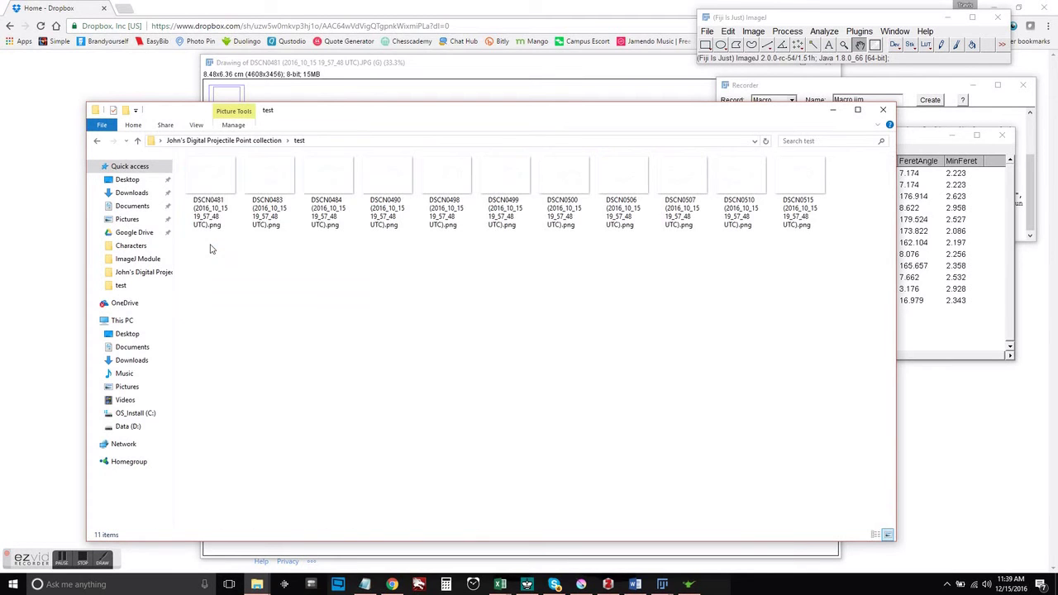
double_click(216, 176)
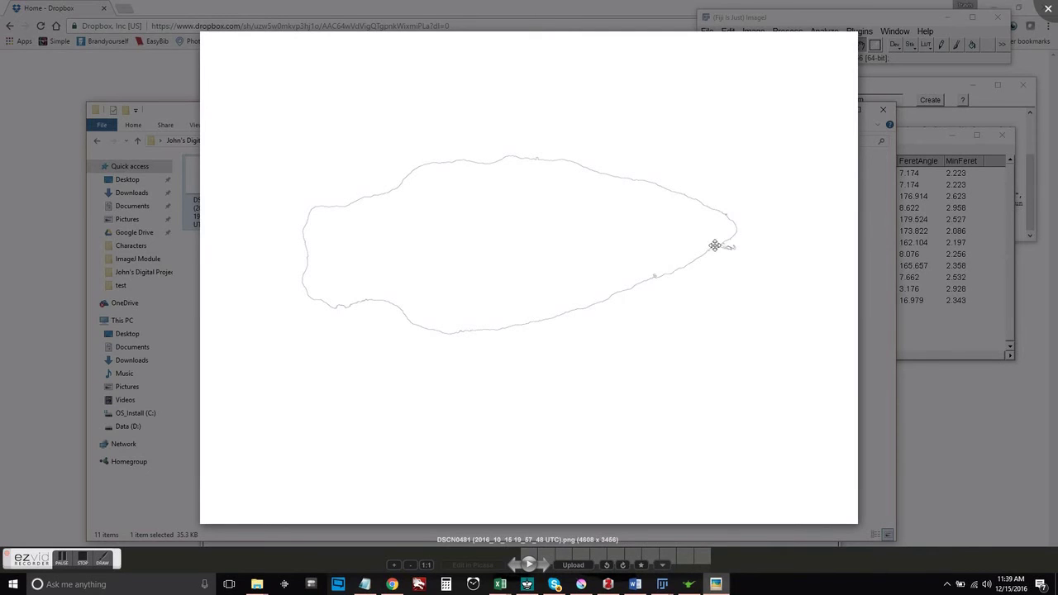
- Step through the outline PNGs from DSCN0481 to the last one, DSCN0515
left_click(546, 567)
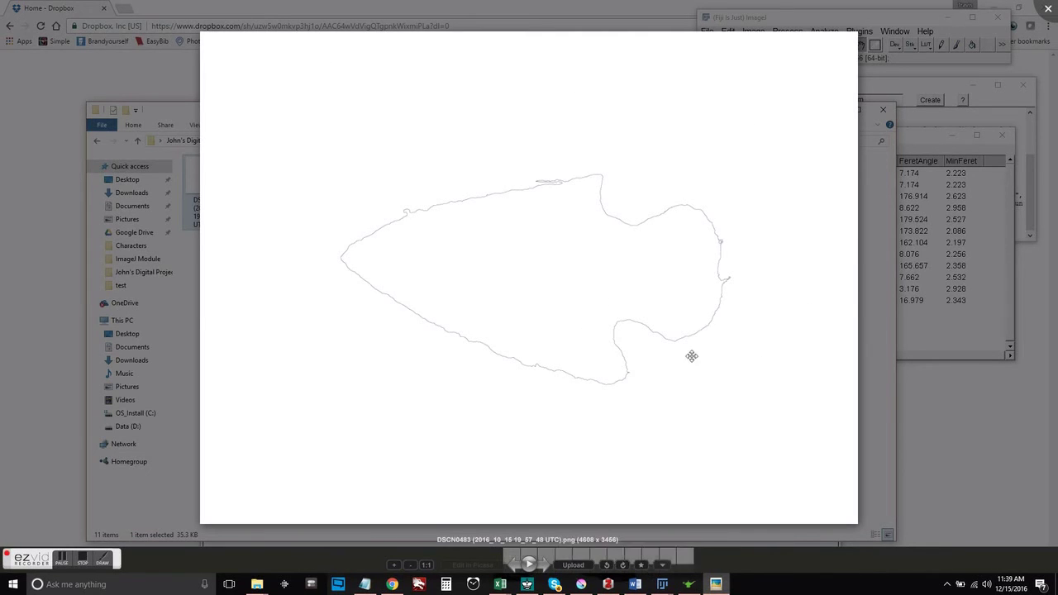
left_click(544, 567)
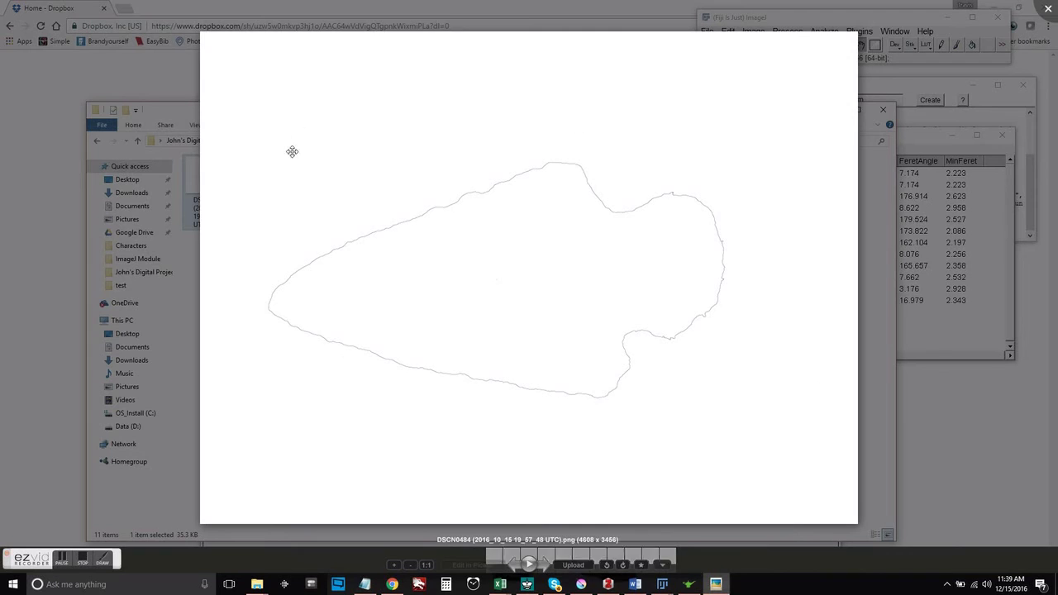
left_click(513, 567)
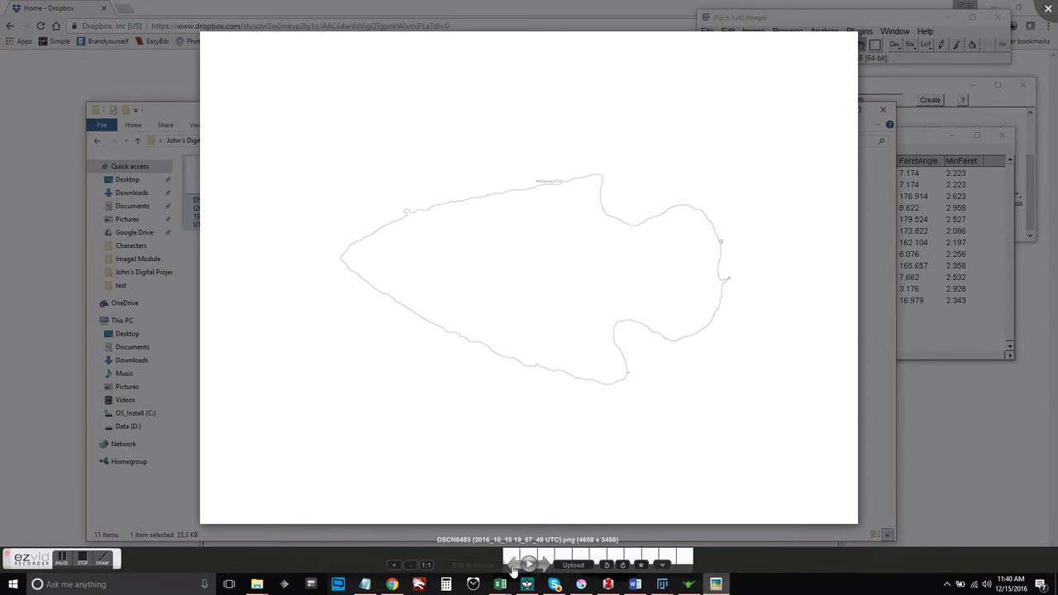
left_click(542, 565)
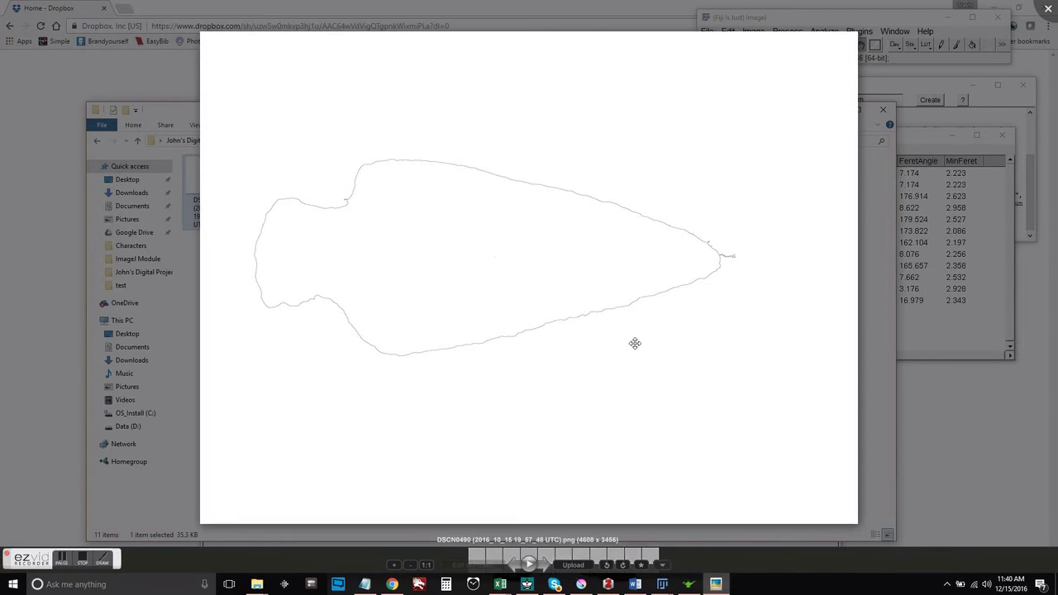
left_click(548, 566)
left_click(548, 565)
left_click(547, 566)
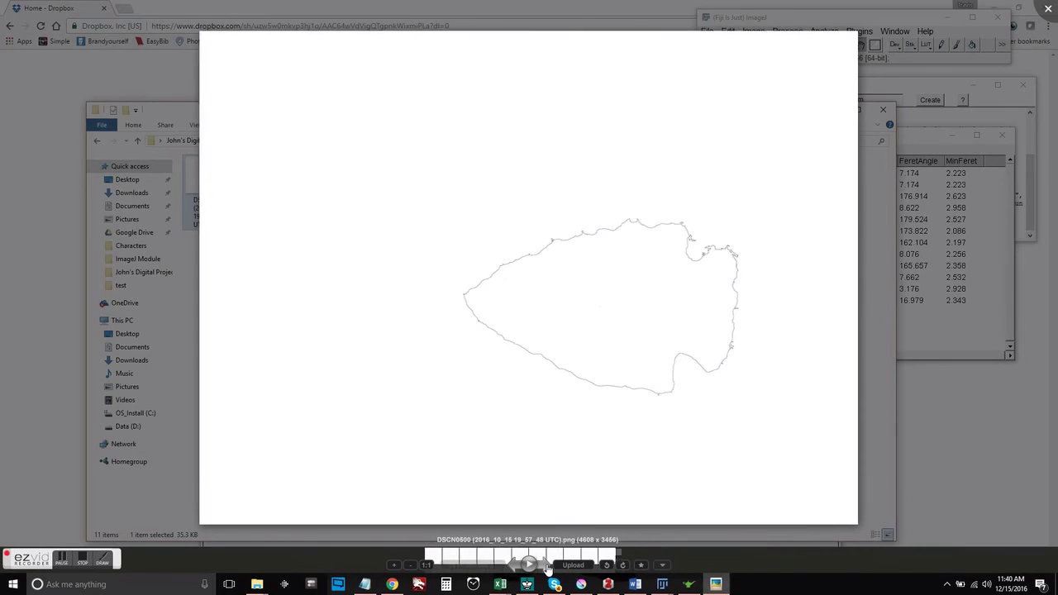
left_click(546, 567)
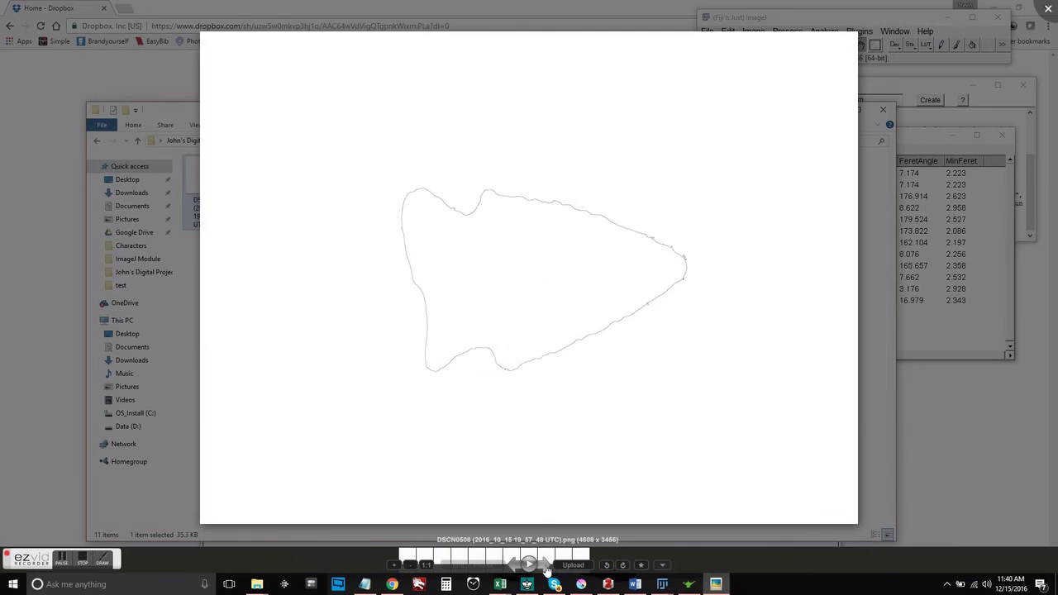
left_click(546, 568)
left_click(547, 567)
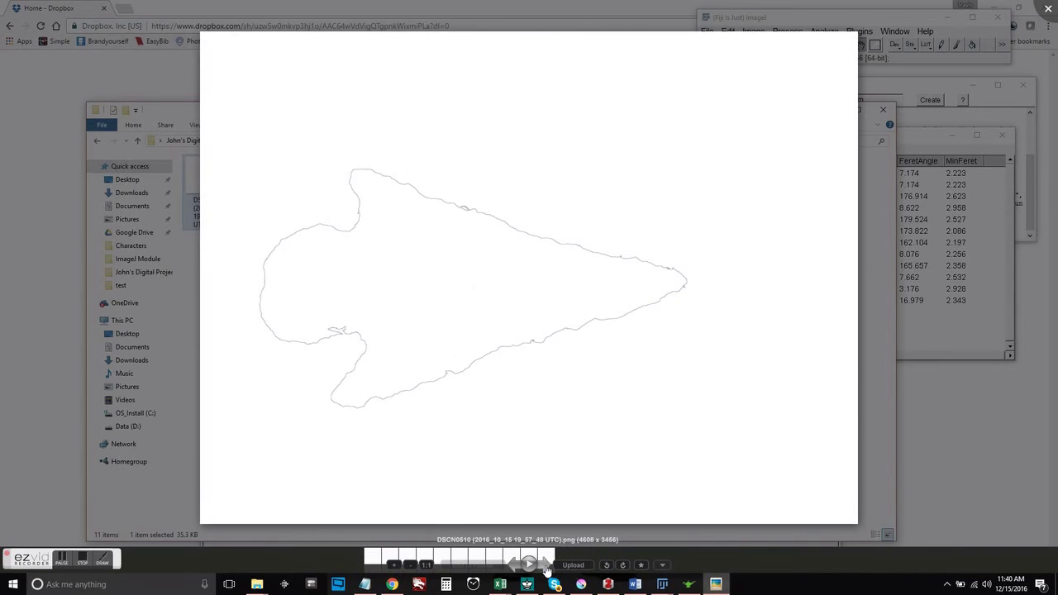
left_click(547, 567)
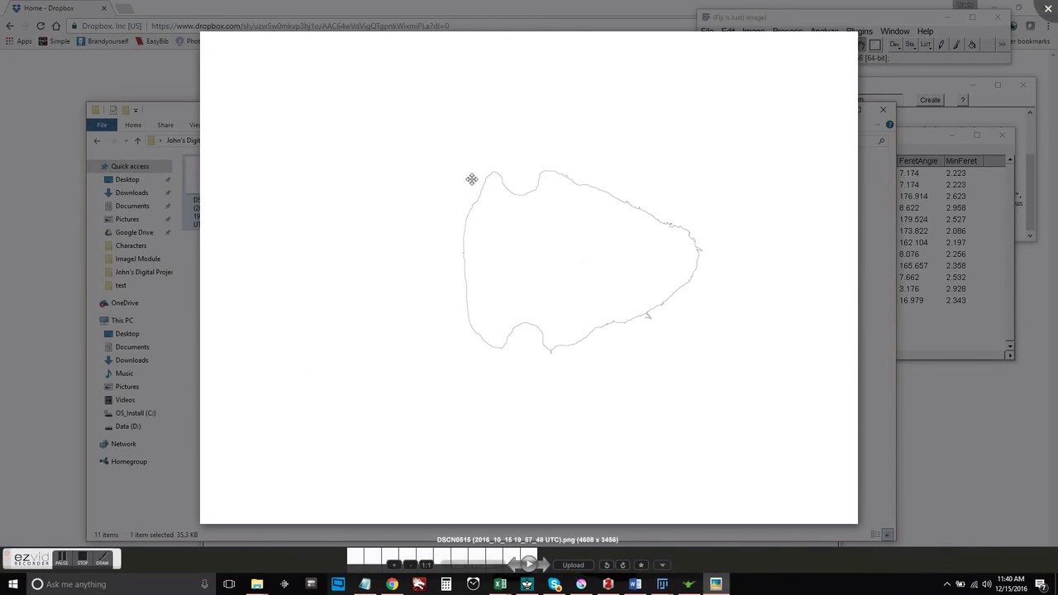
- Close the photo viewer and place the Summary table below the test folder's outline thumbnails
left_click(999, 215)
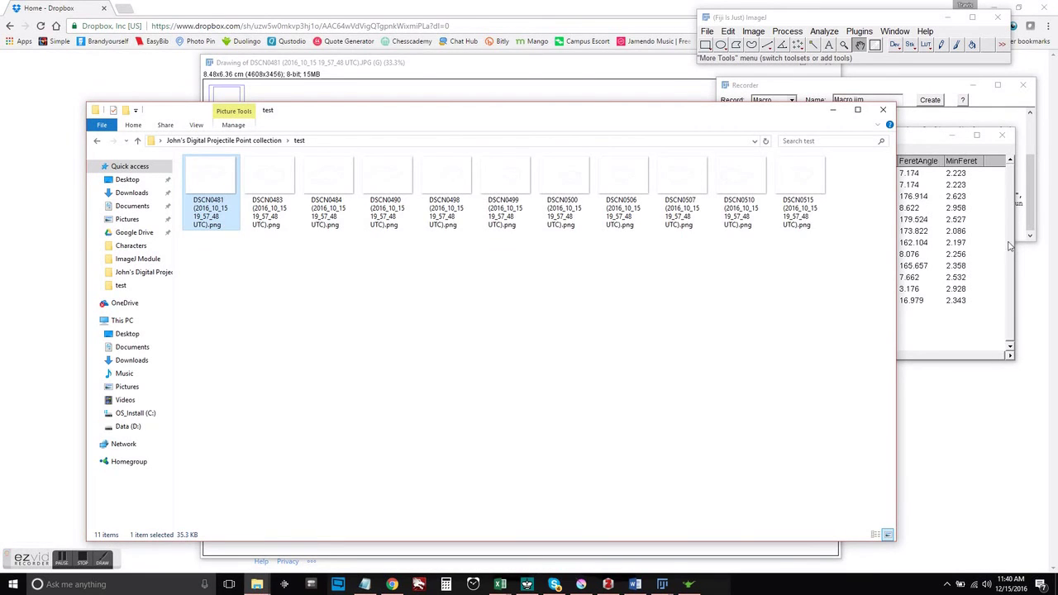
left_click(1008, 246)
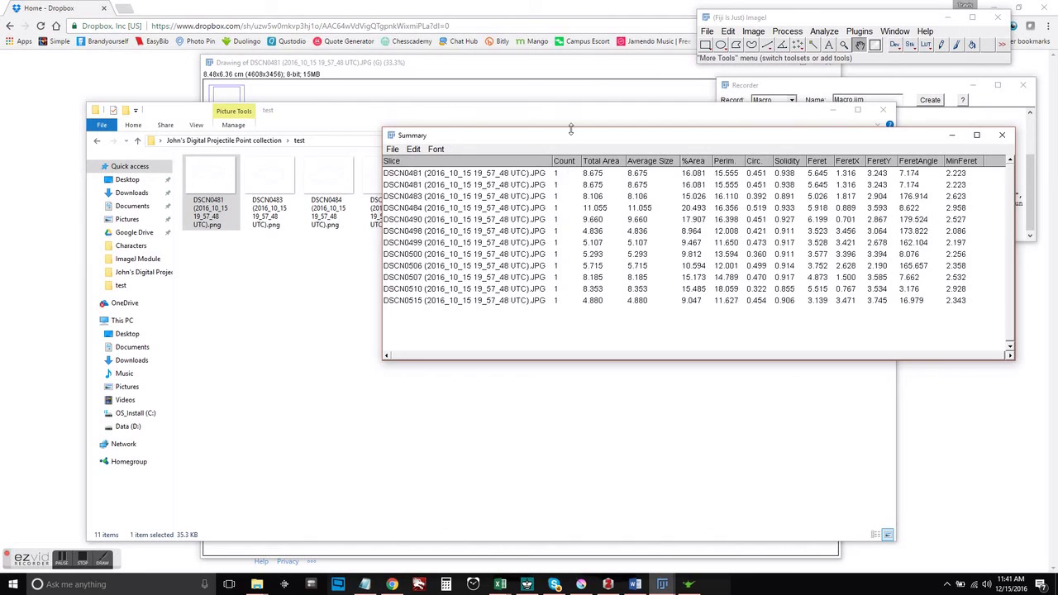
left_click_drag(570, 129, 543, 270)
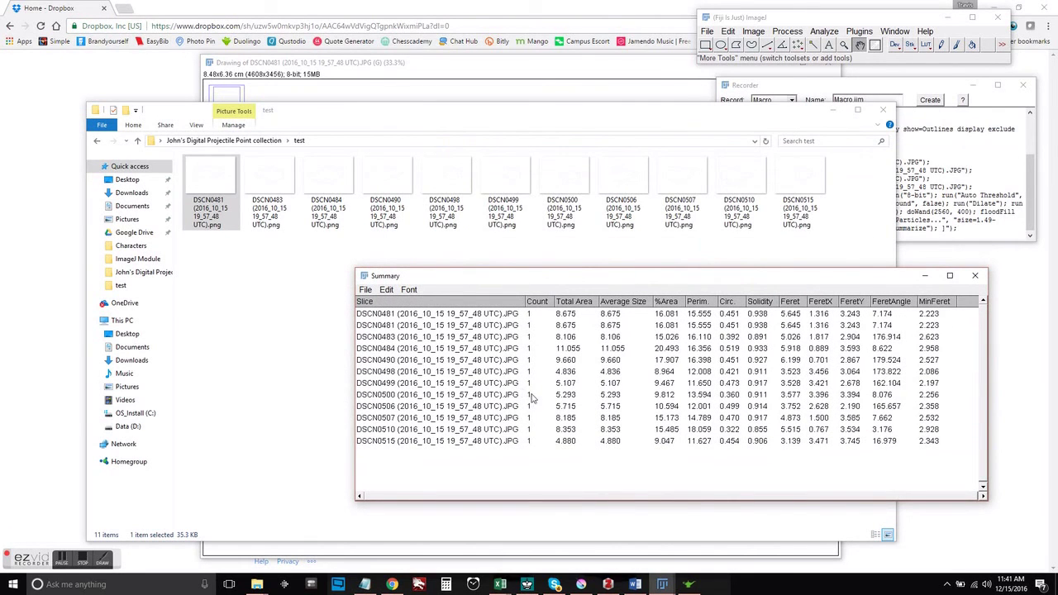